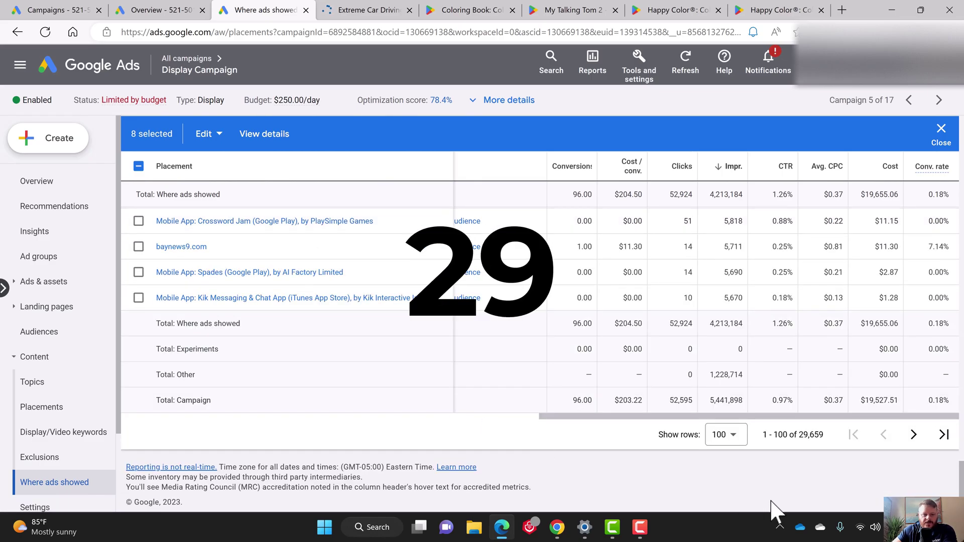
Step: Highlight the 29,659 placement total before heading back to the all-campaigns Overview
double_click(818, 434)
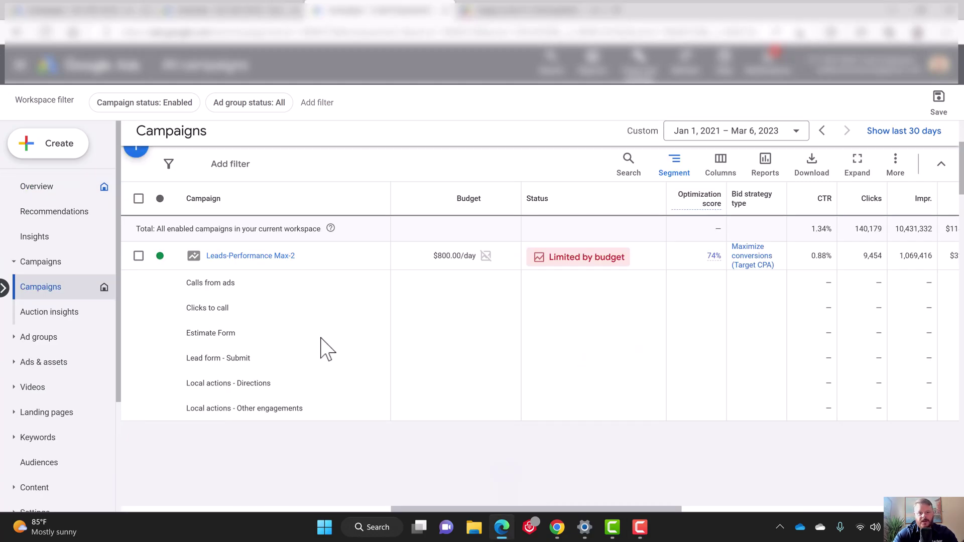
Step: Go from Display Campaign to Content > Placements and its 'See where your ads appeared' report
scroll(323, 348, "down", 3)
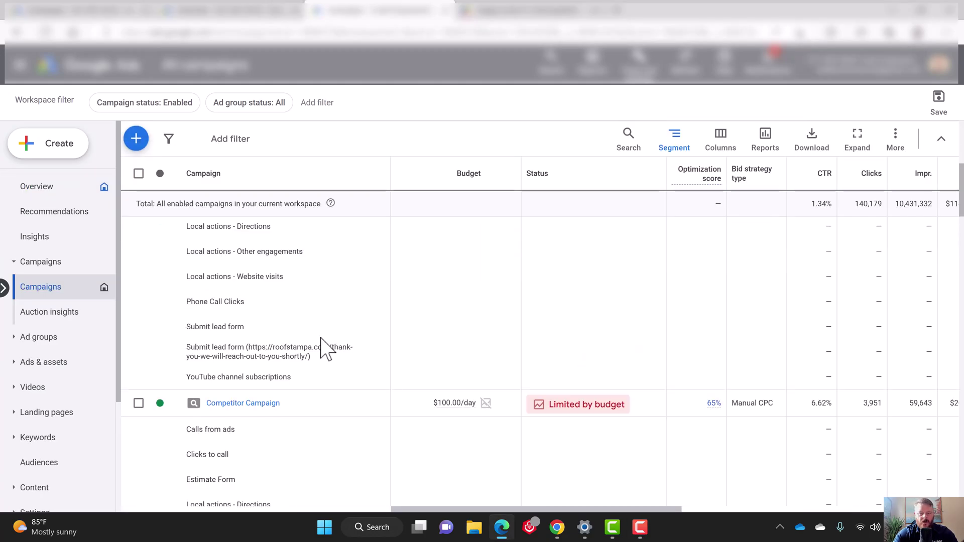
scroll(324, 348, "down", 6)
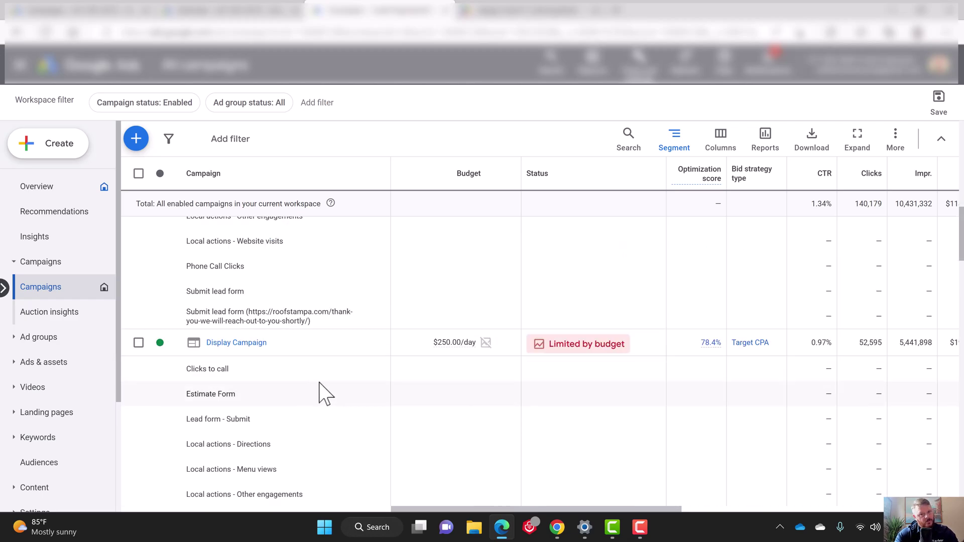
scroll(323, 392, "down", 3)
scroll(323, 391, "up", 3)
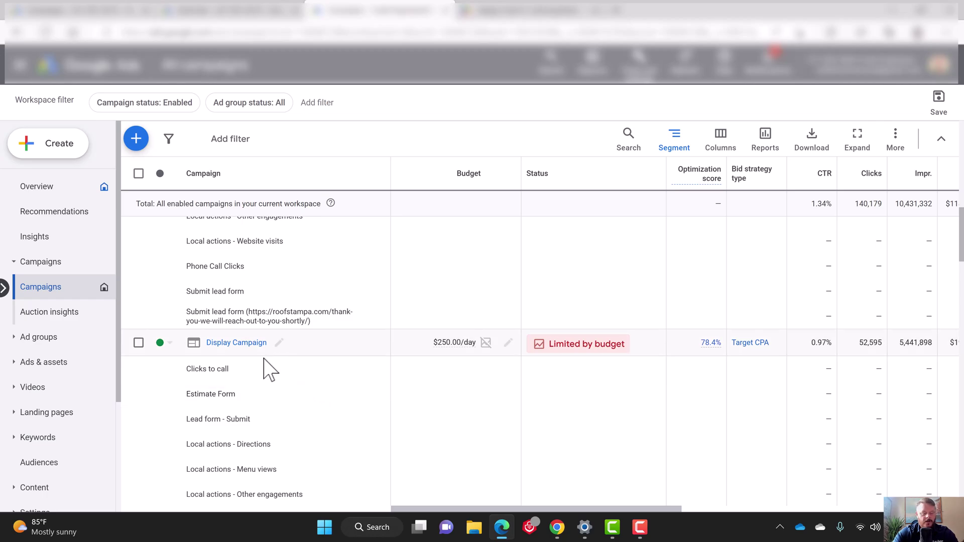
left_click(236, 343)
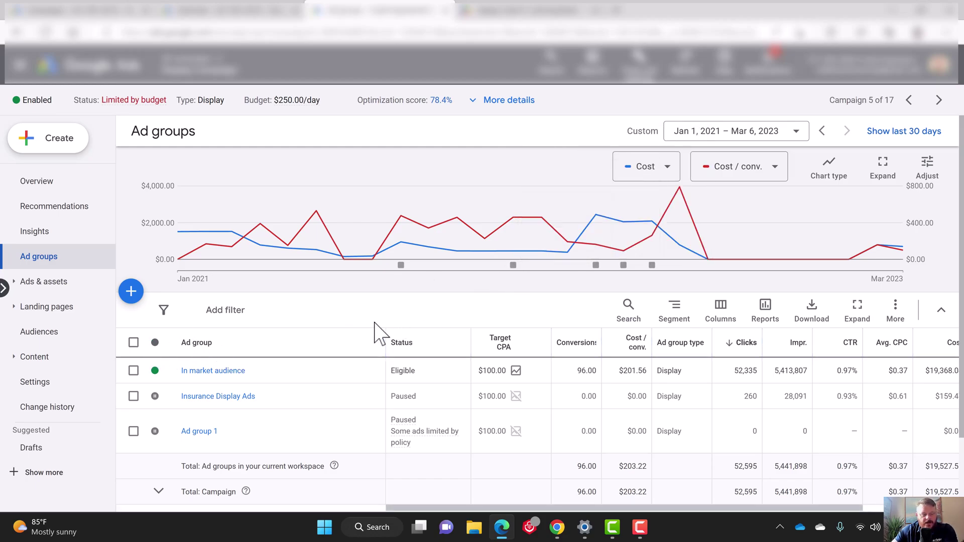
left_click(57, 369)
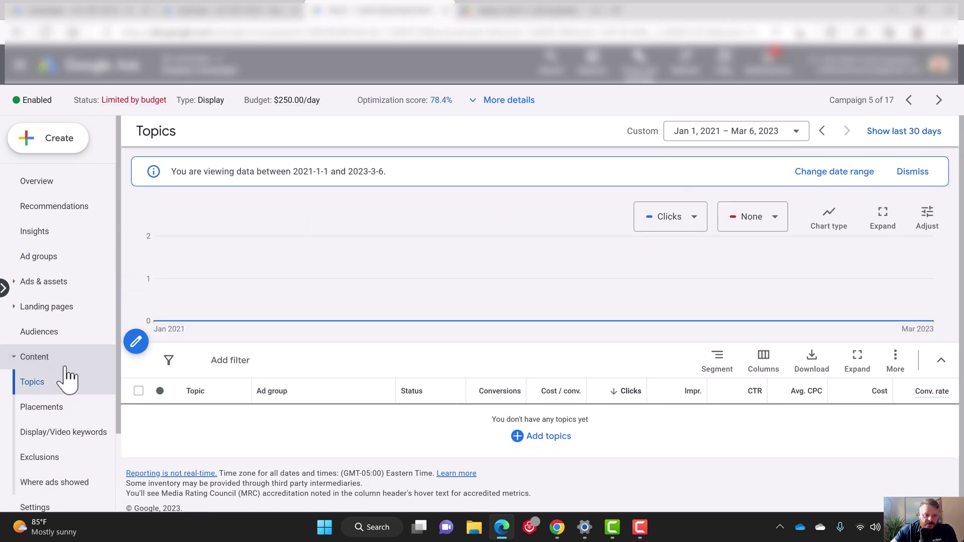
left_click(54, 410)
scroll(467, 356, "down", 2)
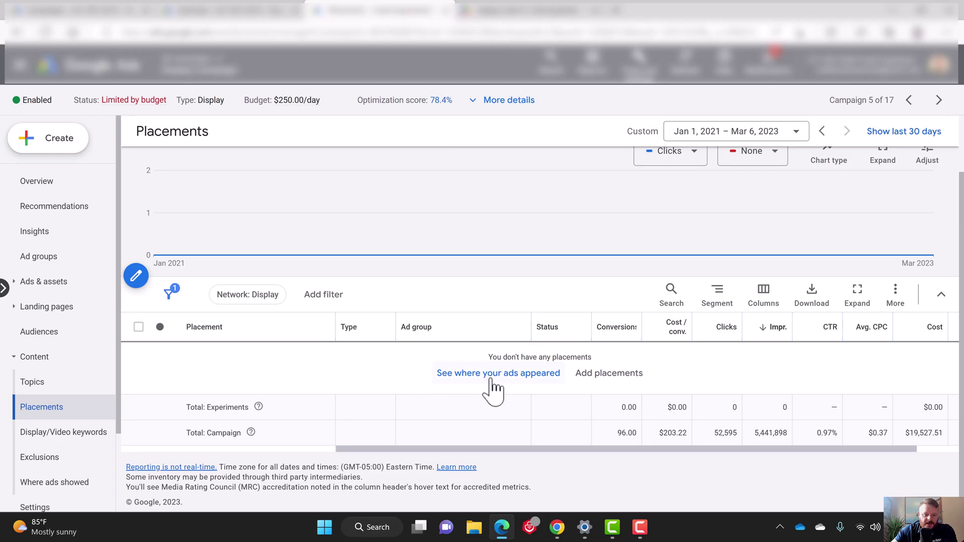
left_click(492, 381)
scroll(472, 391, "down", 3)
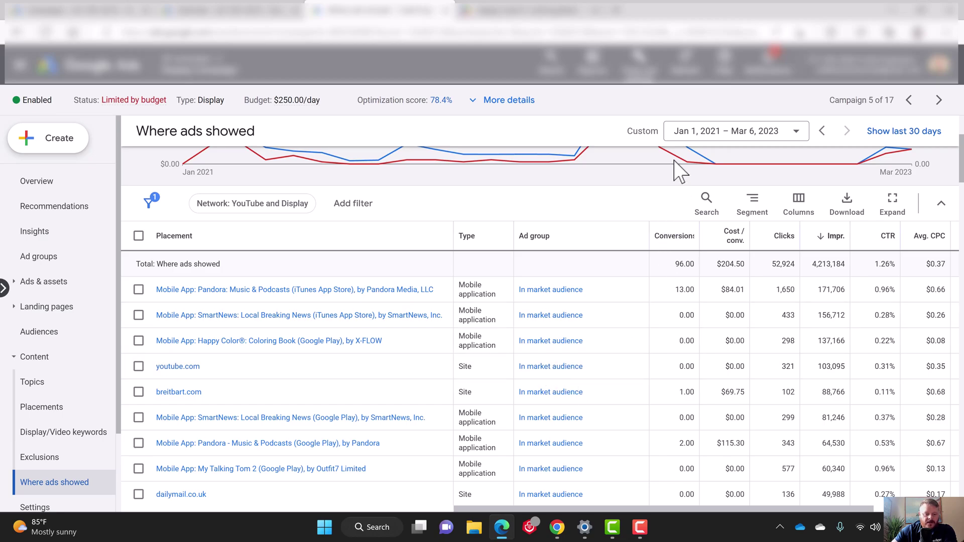
mouse_move(803, 166)
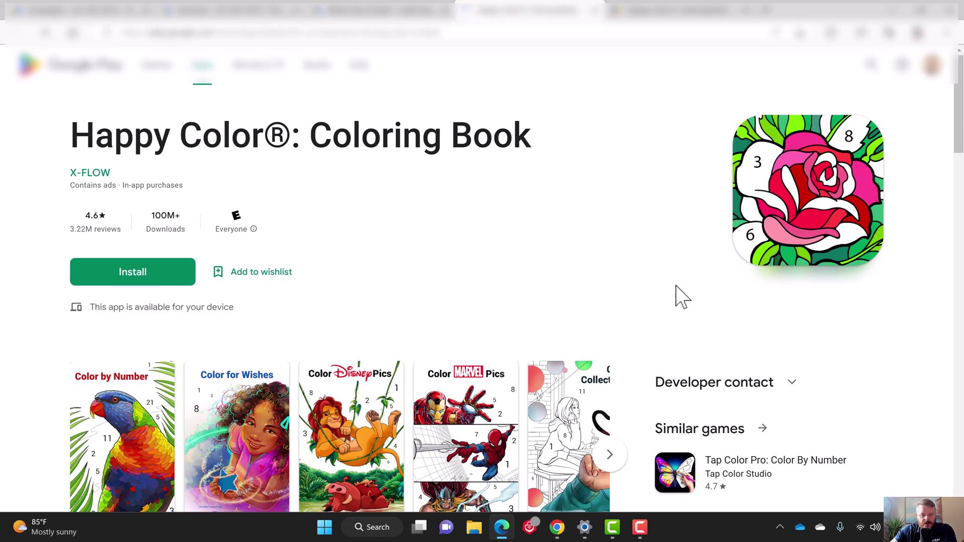
Step: Look over the Happy Color®: Coloring Book Play Store page, then return to the Google Ads tab
scroll(660, 308, "down", 1)
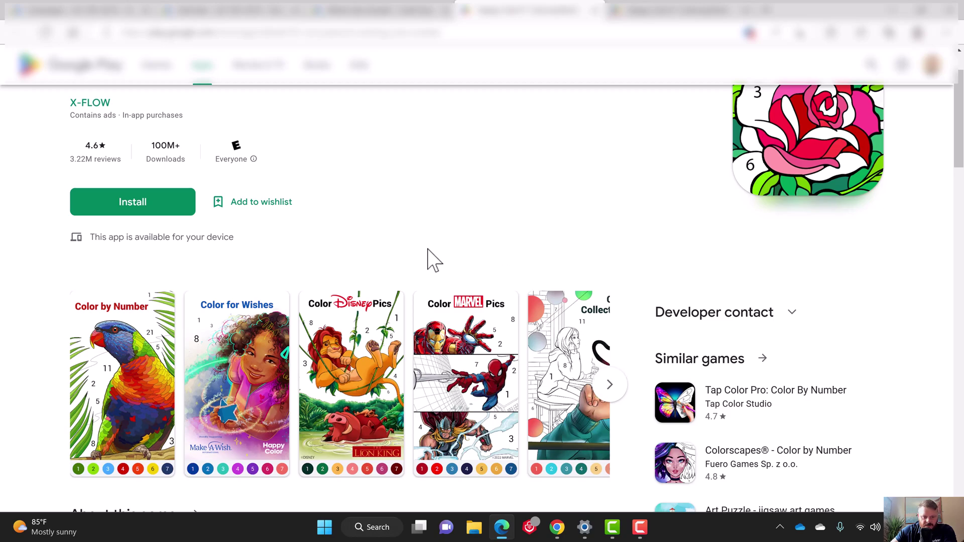
scroll(427, 261, "up", 1)
left_click(380, 19)
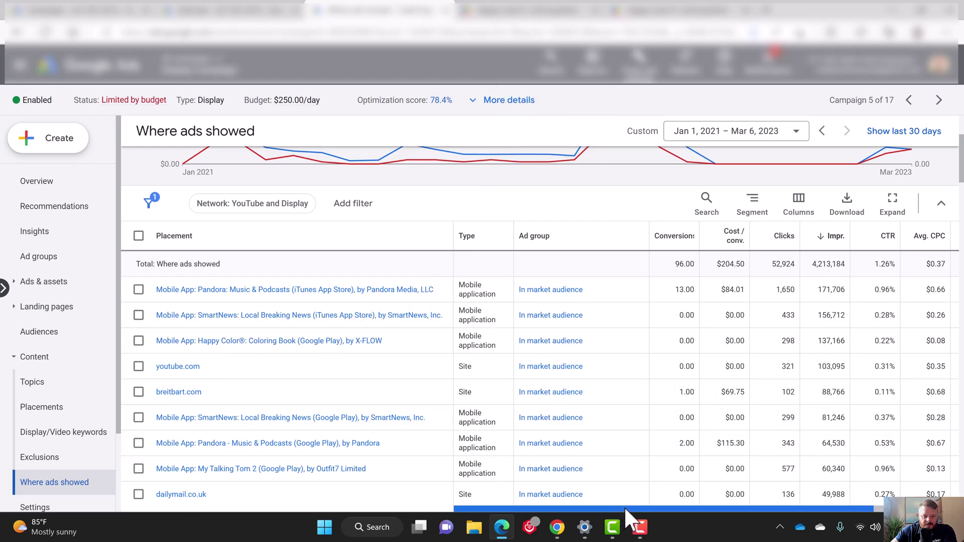
Step: Tick the Happy Color®: Coloring Book placement and check the My Talking Tom 2 store listing
left_click_drag(624, 507, 722, 504)
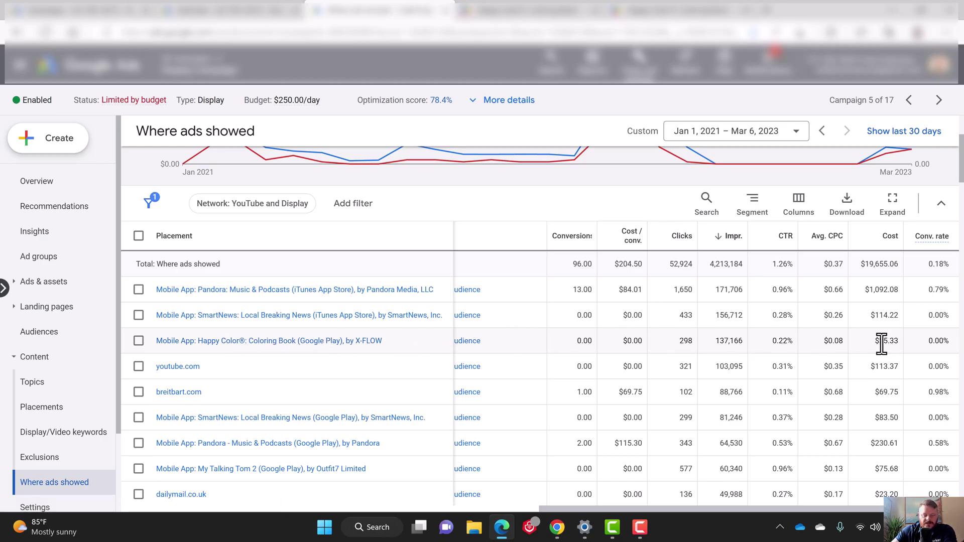
left_click(138, 341)
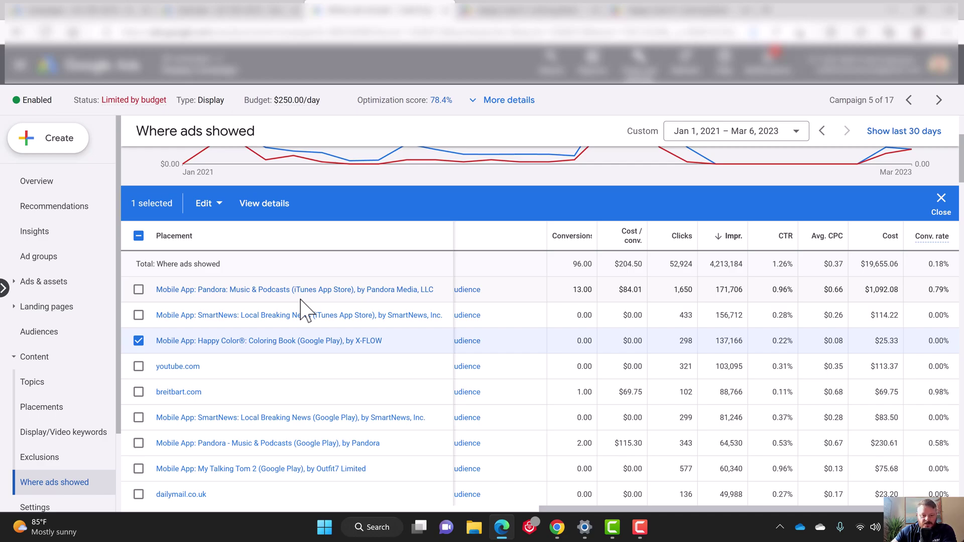
scroll(304, 312, "down", 3)
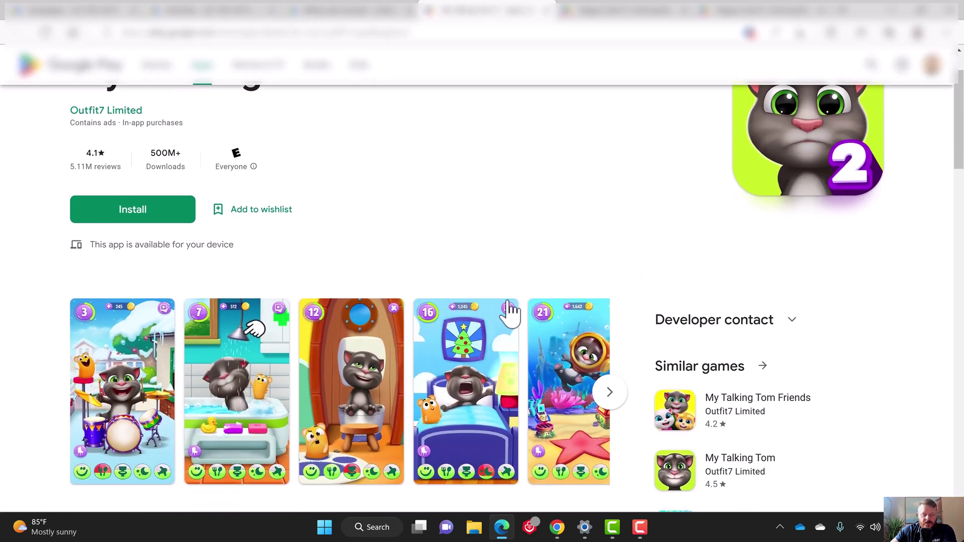
scroll(592, 318, "up", 2)
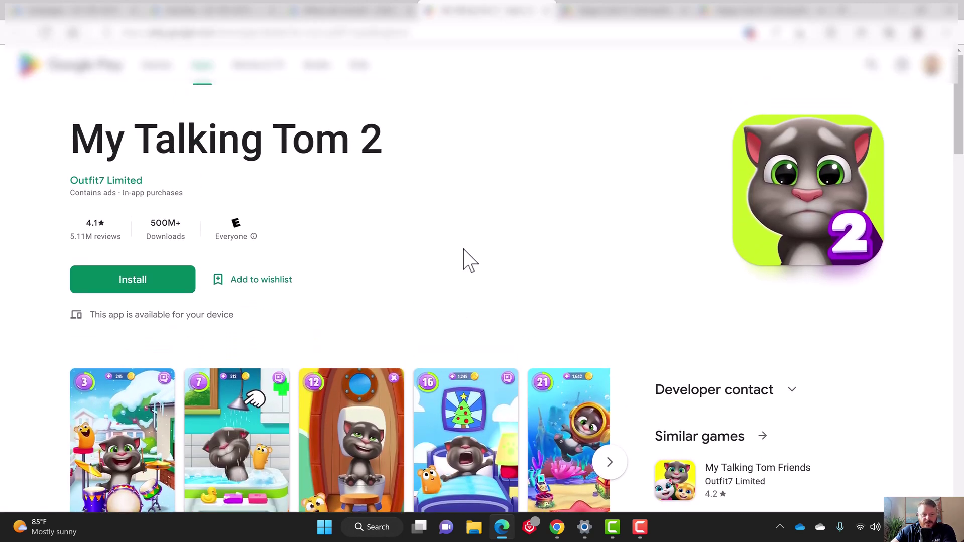
key("ctrl+shift+Tab")
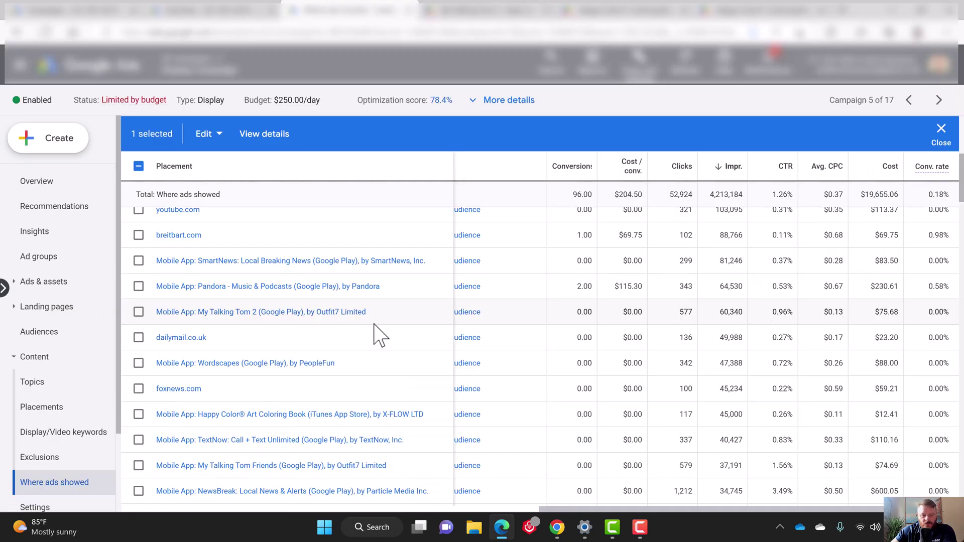
Step: Select My Talking Tom 2, Happy Color Art Coloring Book (iTunes), My Talking Tom Friends and more kids' apps
left_click(138, 311)
scroll(289, 368, "down", 3)
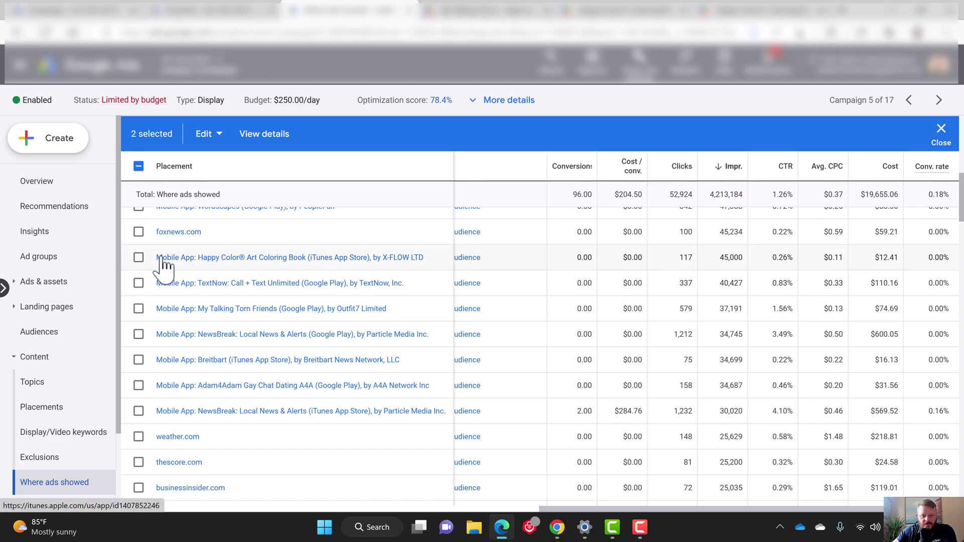
left_click(138, 258)
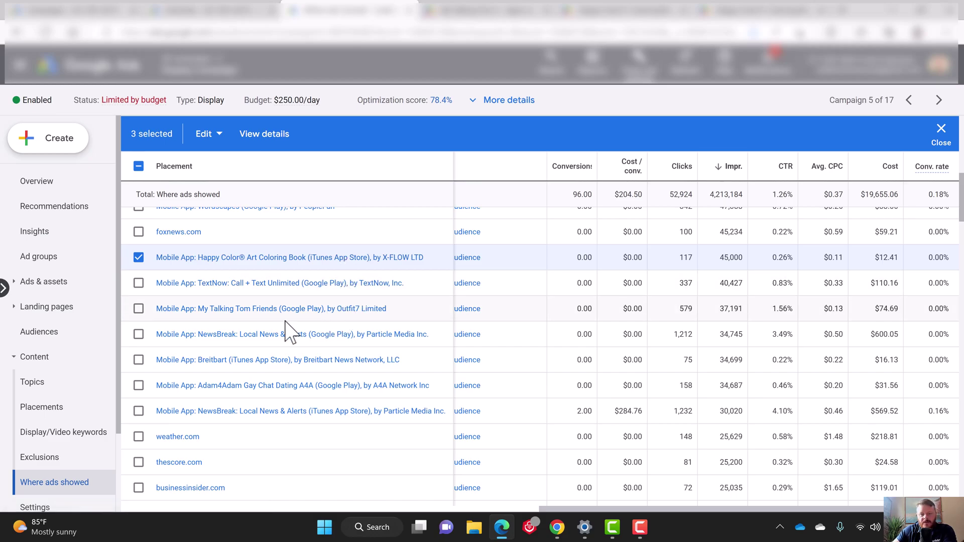
left_click(138, 308)
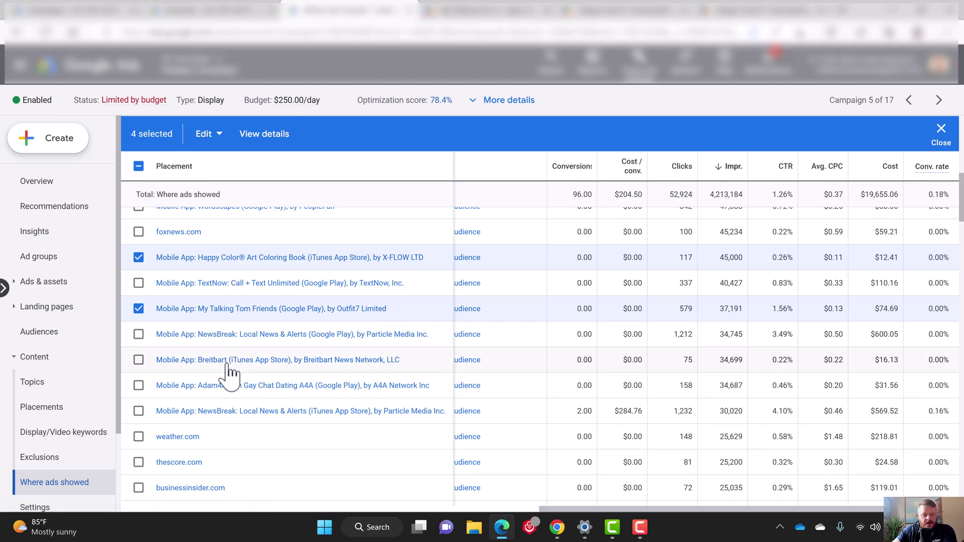
scroll(274, 399, "down", 3)
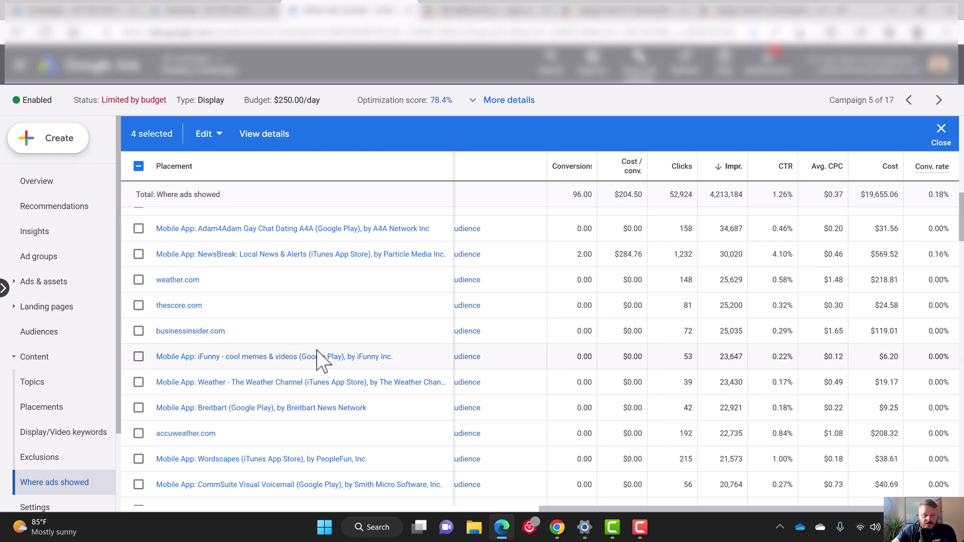
scroll(319, 361, "down", 3)
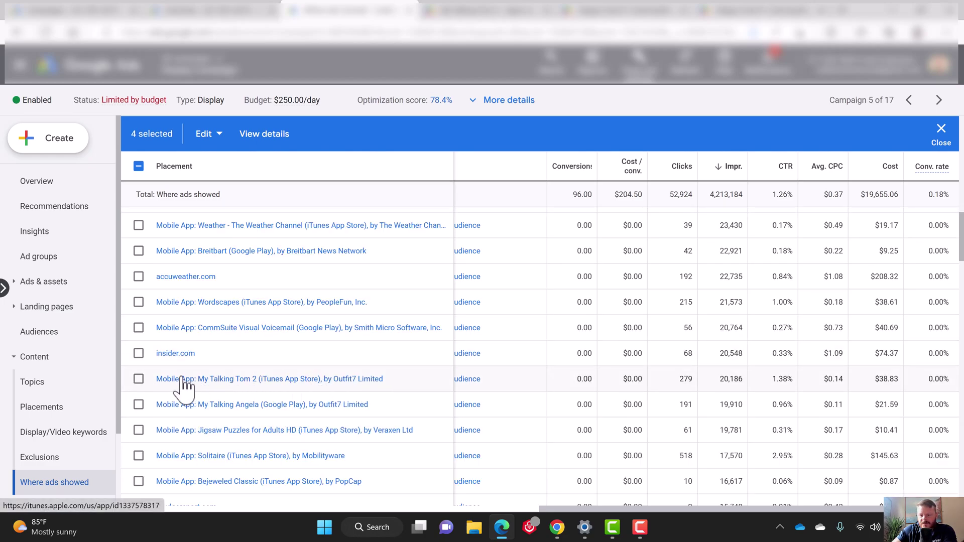
left_click(139, 378)
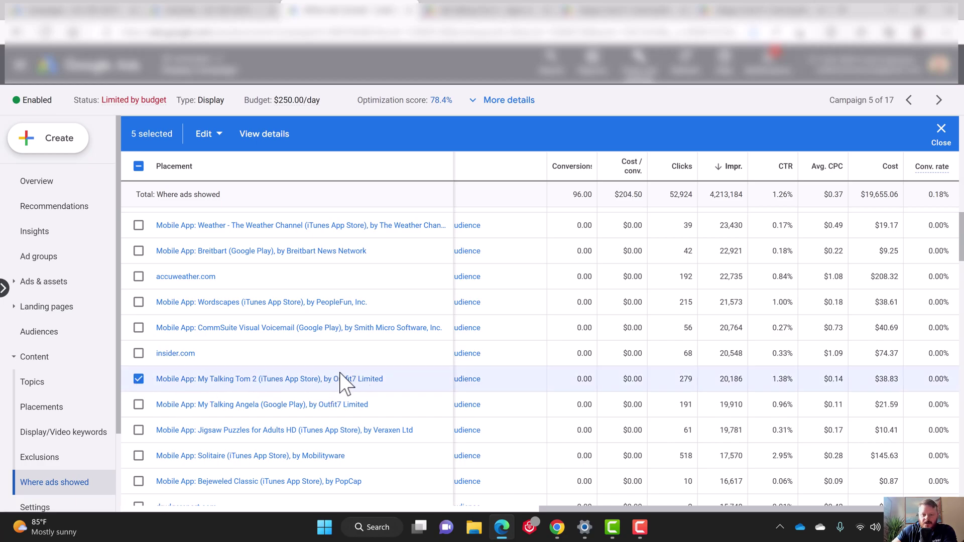
Step: Verify the Coloring Book app's Google Play page, then close that tab
scroll(378, 384, "down", 3)
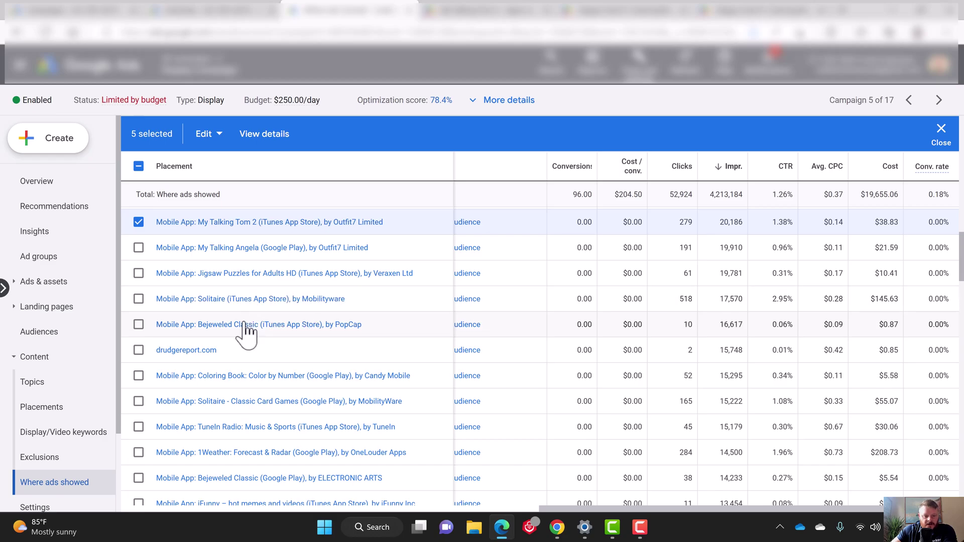
left_click(276, 387)
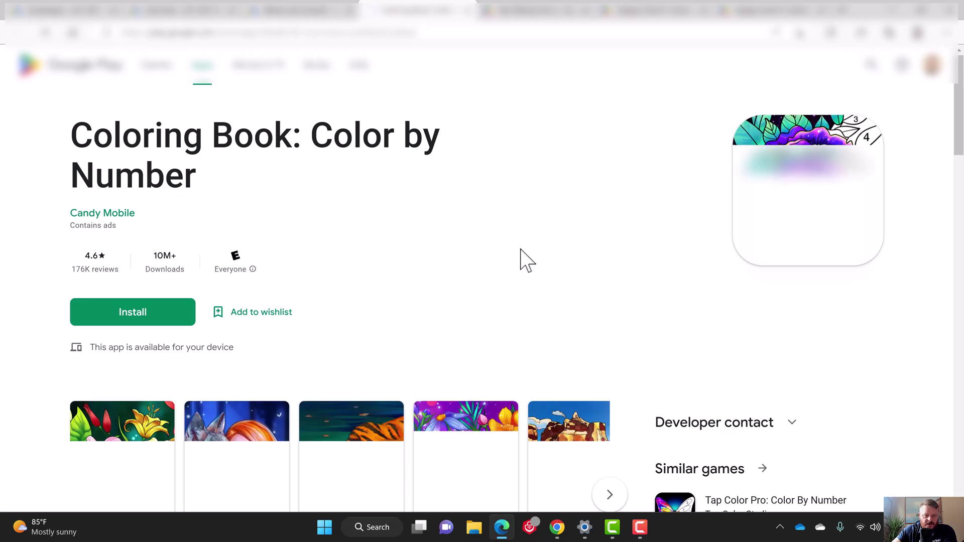
scroll(520, 258, "down", 1)
key("ctrl+w")
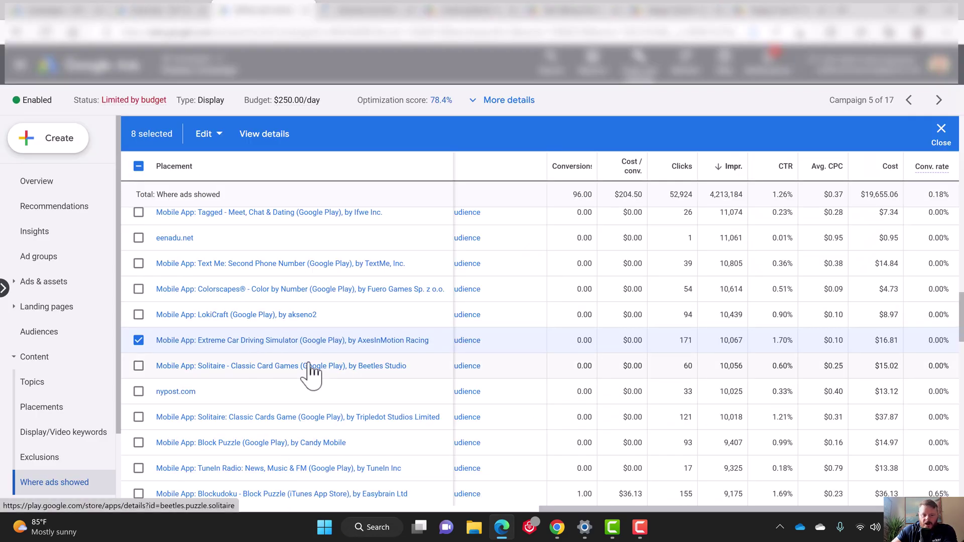
Step: Scroll to the table footer and highlight the 29,659 placement total to confirm it
scroll(311, 373, "down", 4)
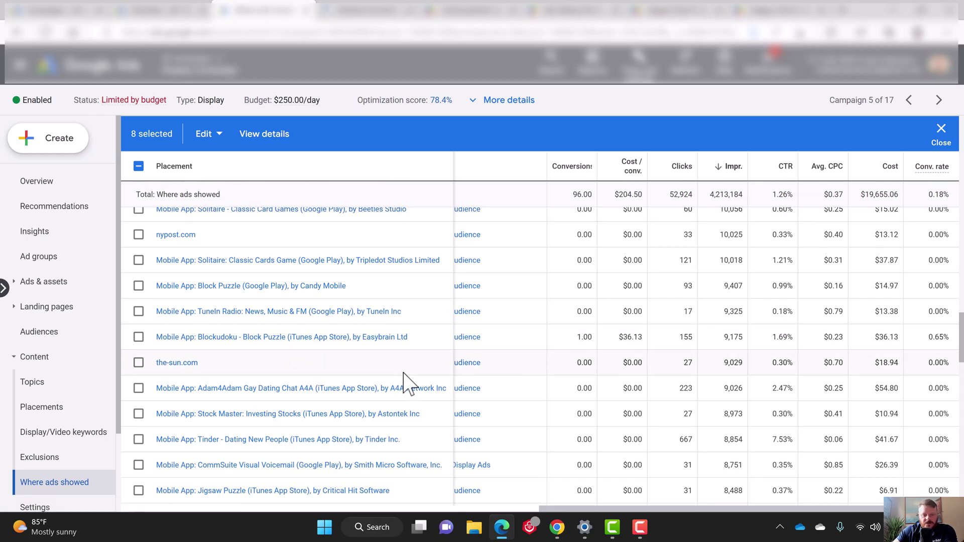
scroll(406, 384, "down", 4)
scroll(409, 387, "down", 15)
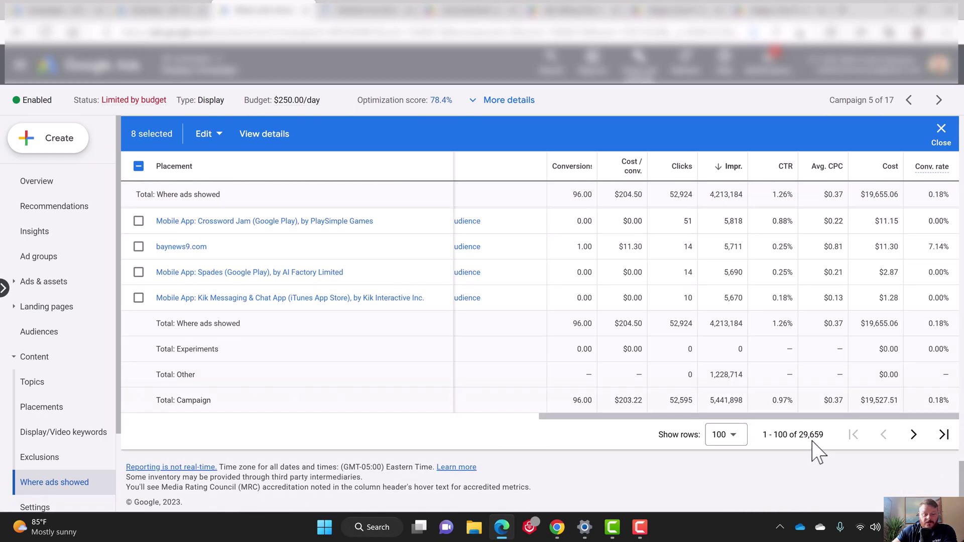
left_click_drag(798, 434, 826, 436)
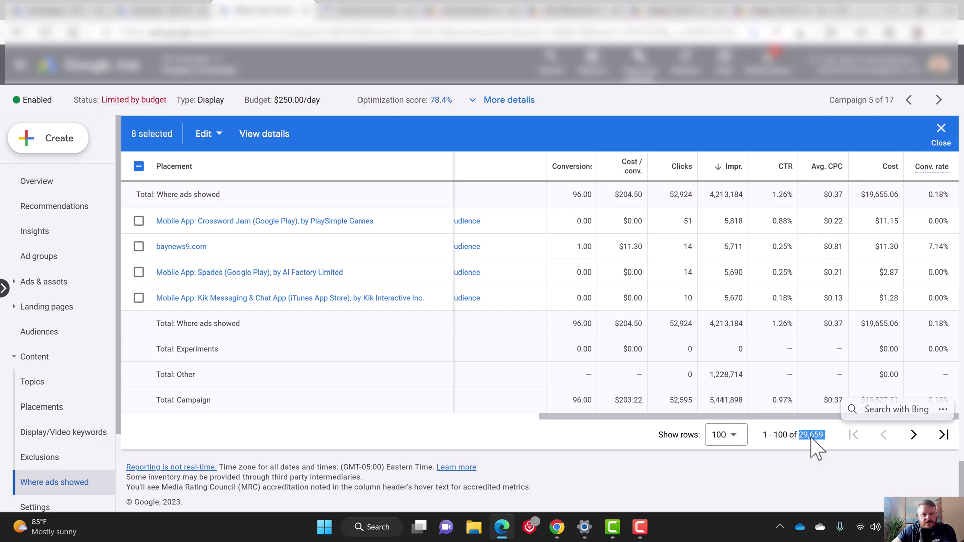
scroll(482, 366, "up", 3)
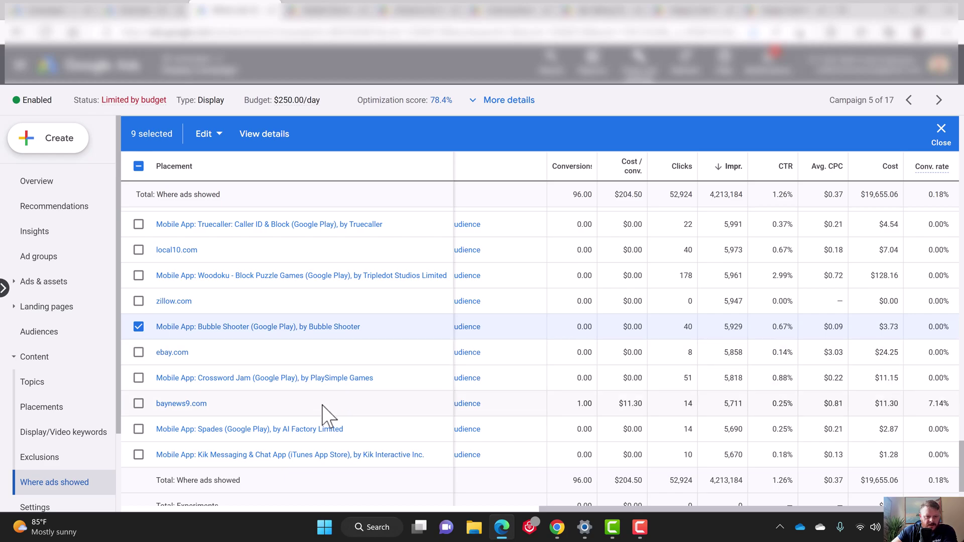
scroll(329, 417, "down", 3)
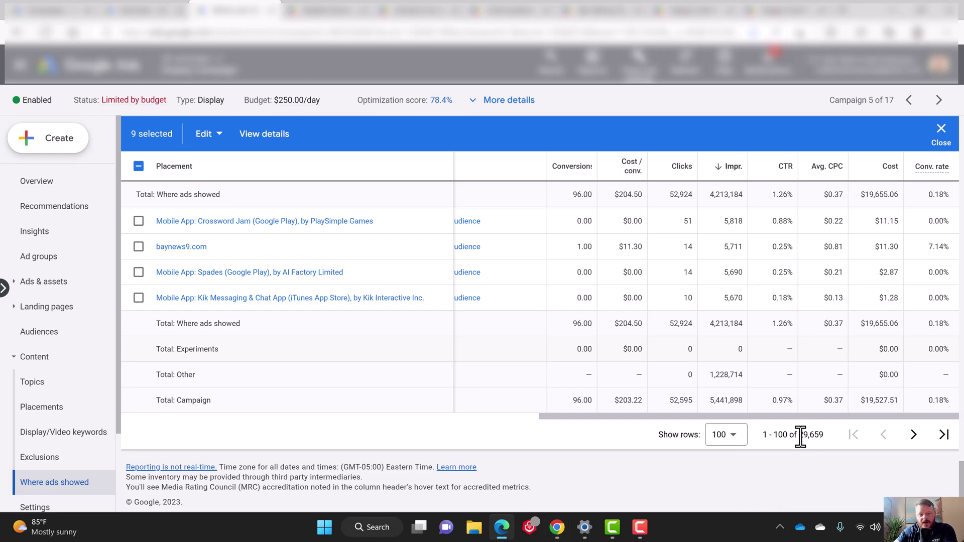
left_click_drag(800, 435, 823, 436)
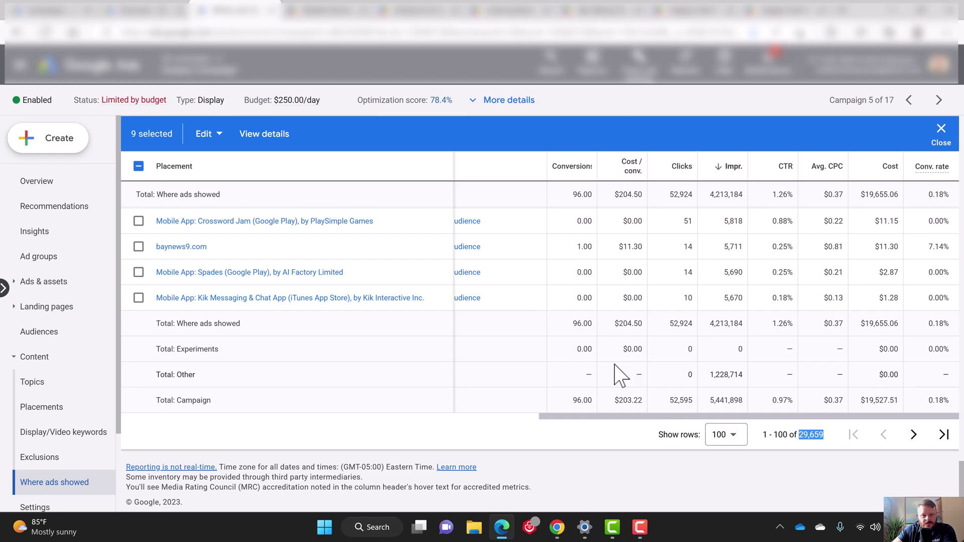
scroll(568, 354, "up", 3)
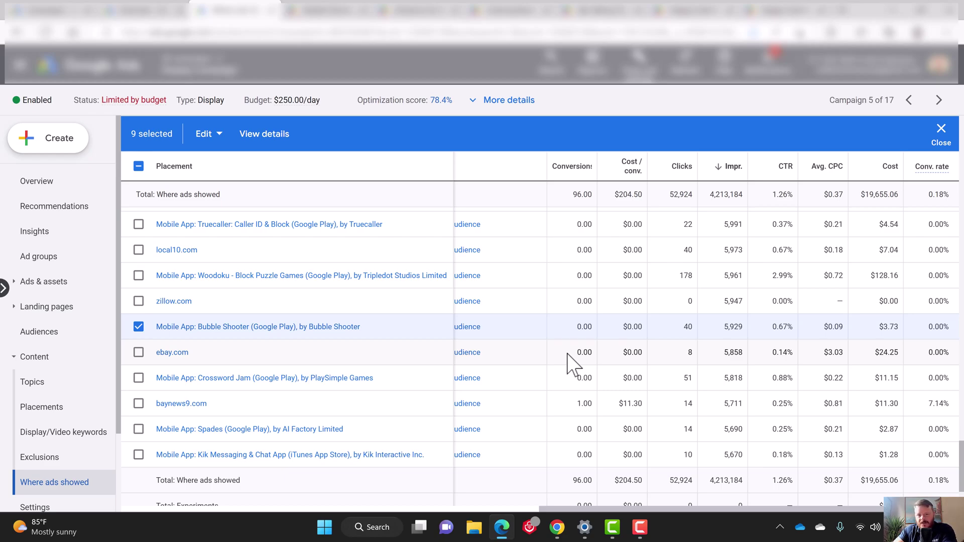
scroll(575, 359, "down", 3)
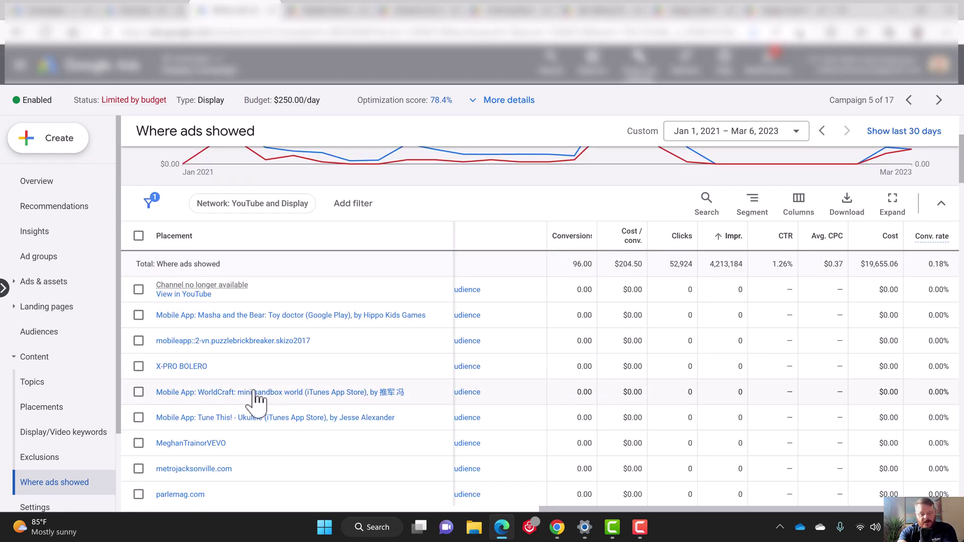
Step: Scroll through the placement rows in the Where ads showed report
scroll(253, 397, "down", 6)
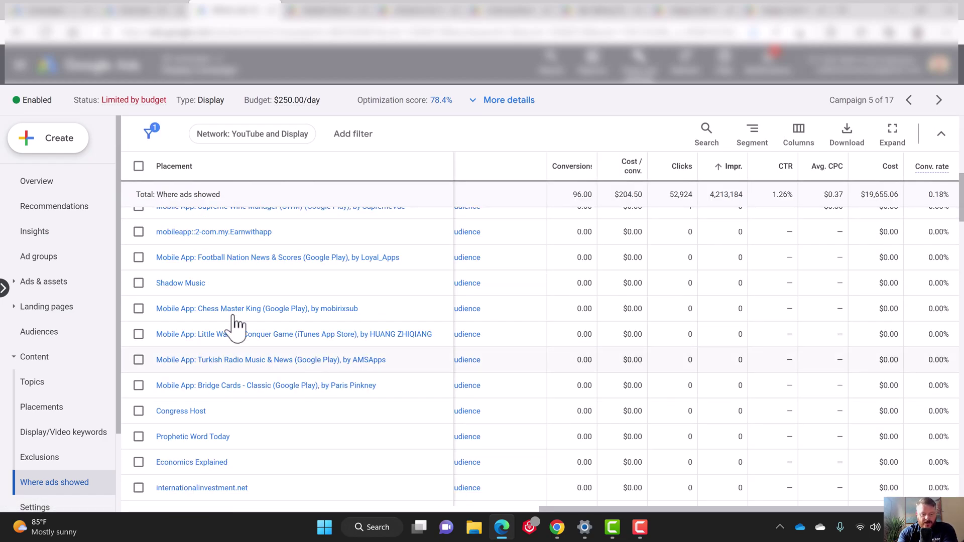
scroll(300, 392, "down", 3)
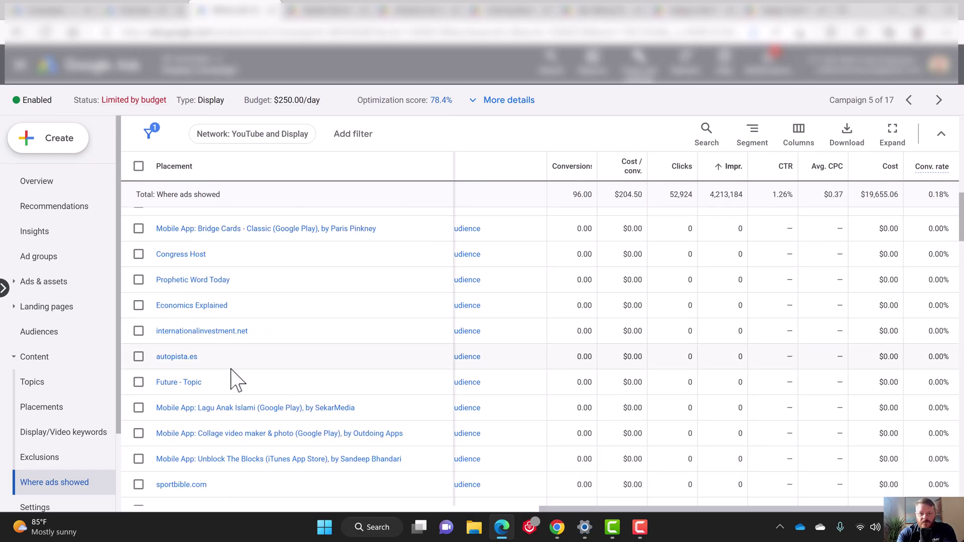
scroll(236, 381, "down", 3)
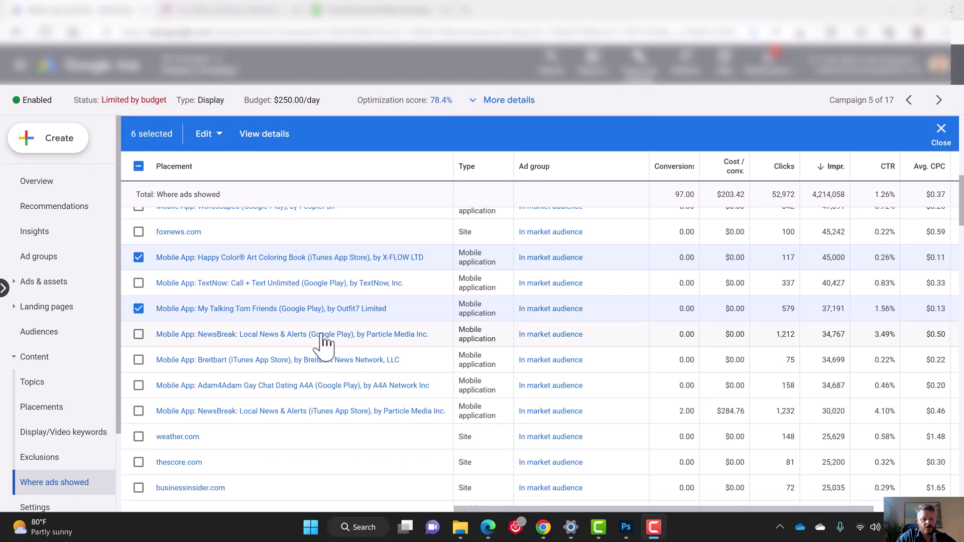
Step: Use the selection bar's Edit menu to exclude the six placements from the Display campaign
scroll(351, 353, "up", 3)
scroll(324, 346, "up", 5)
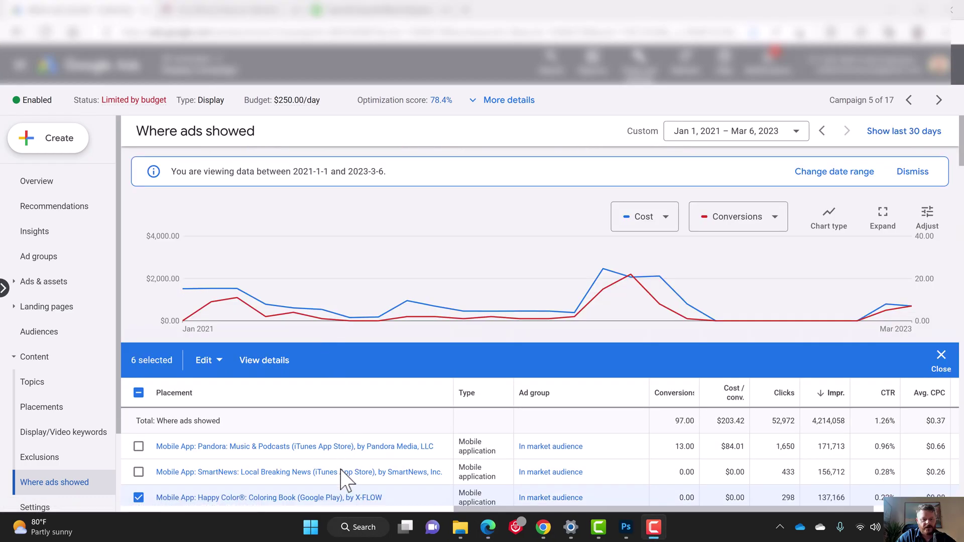
scroll(369, 431, "down", 3)
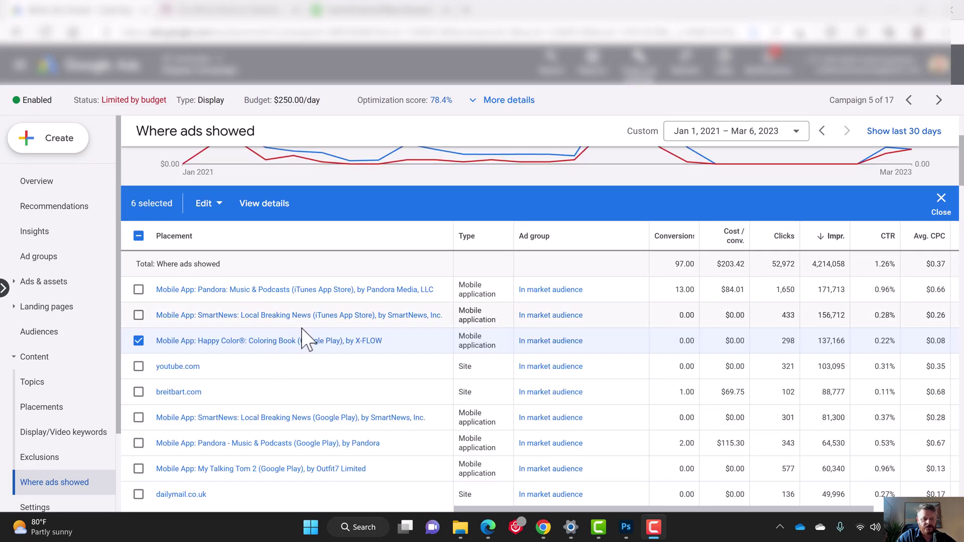
left_click(219, 204)
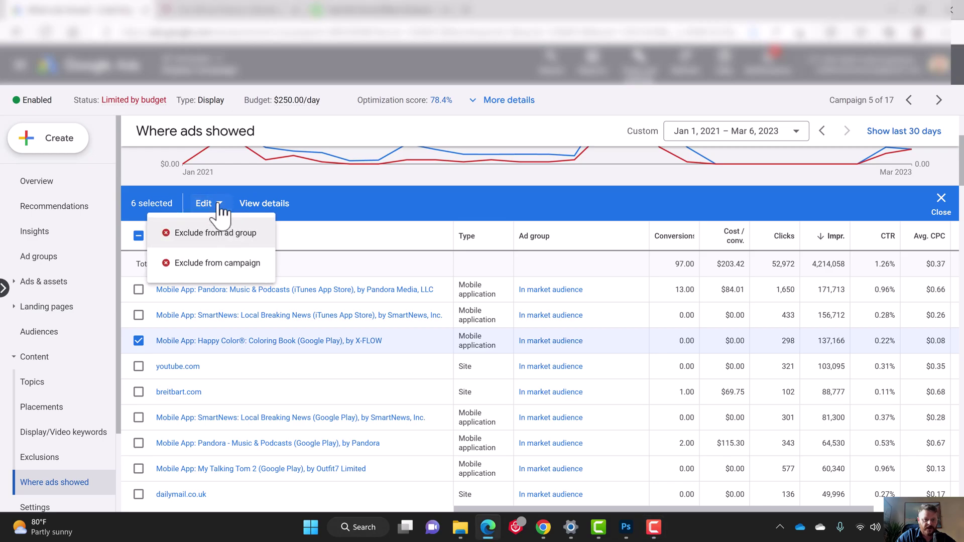
left_click(206, 271)
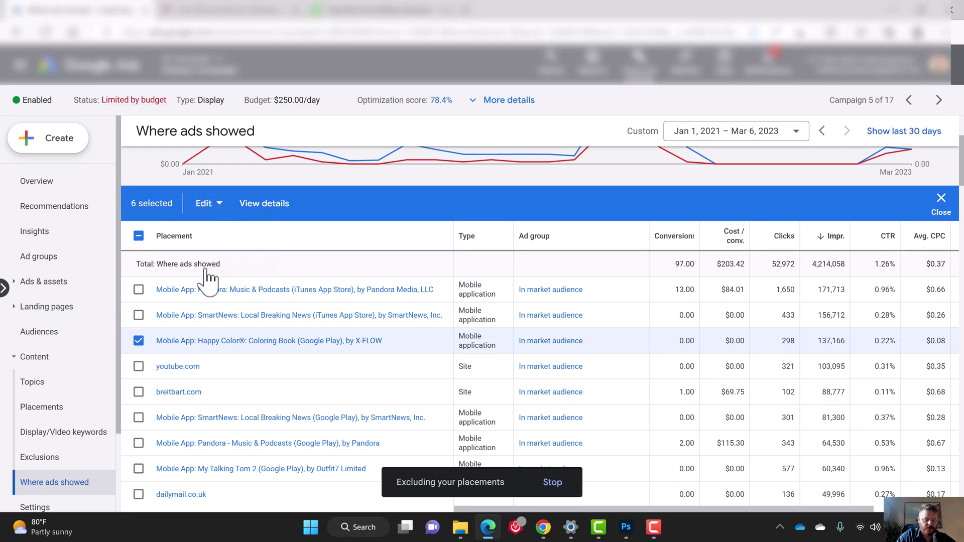